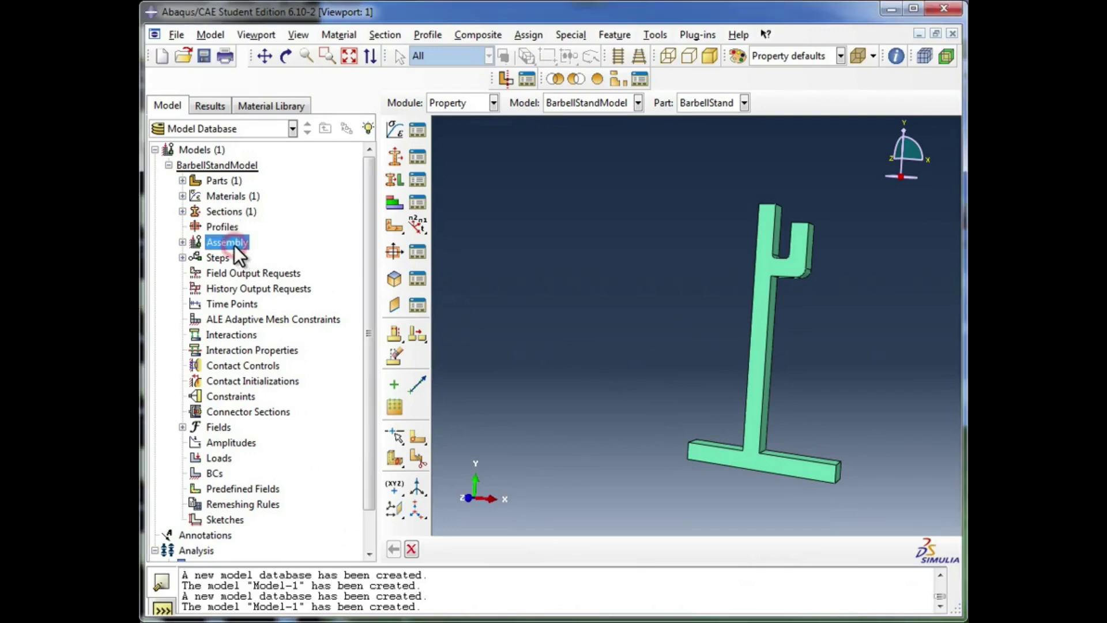
# Review the model tree's Materials, Sections and Profiles entries, then bring up the Module list
pyautogui.click(241, 197)
pyautogui.click(253, 197)
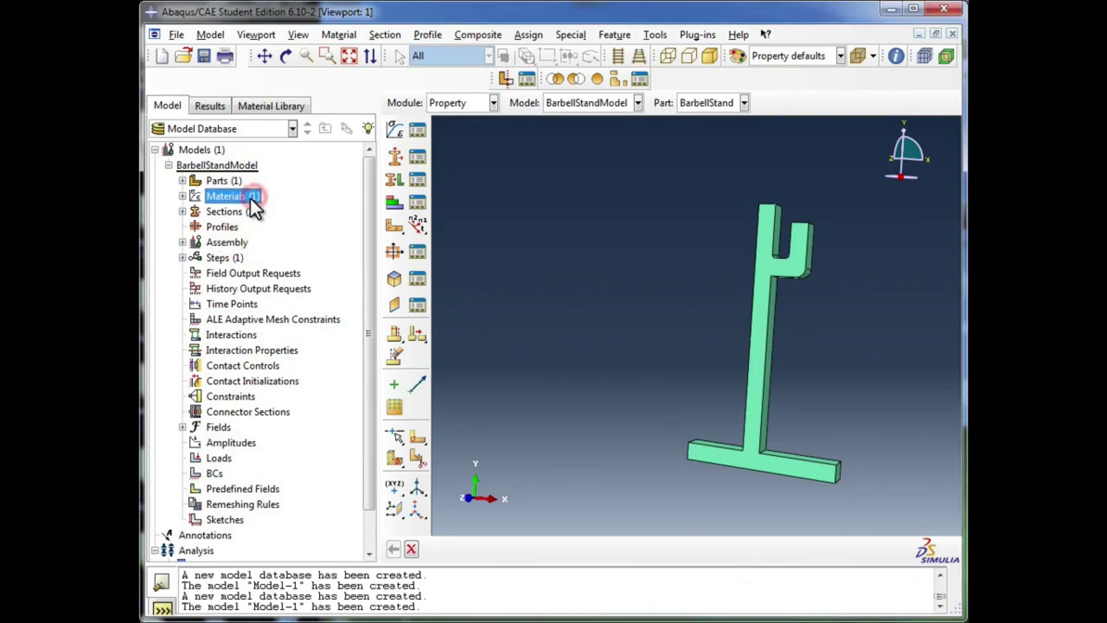
pyautogui.click(247, 210)
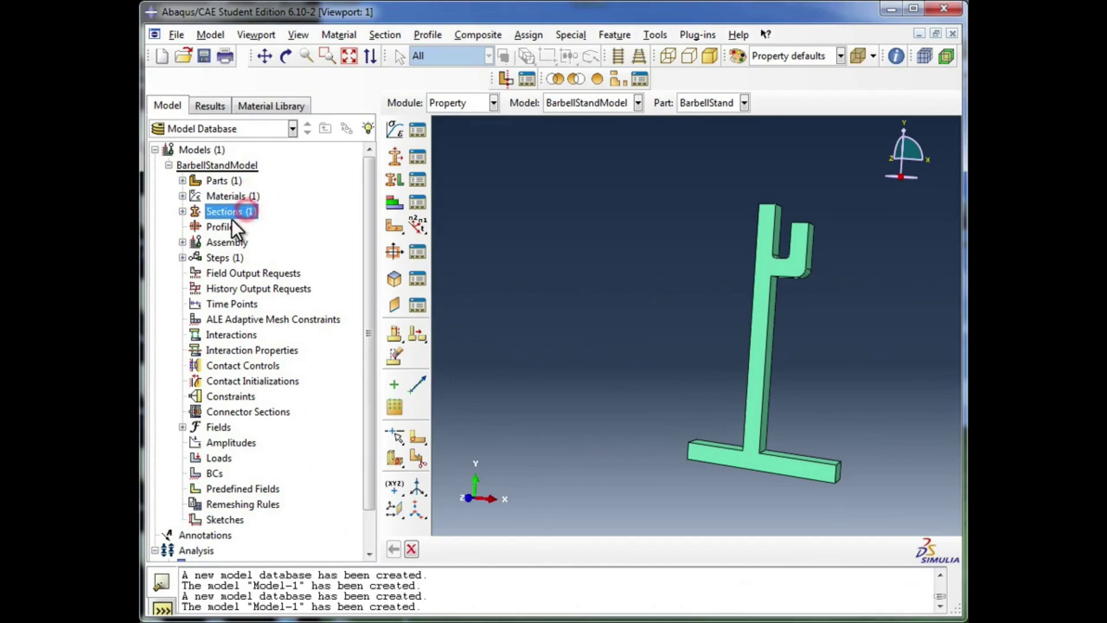
pyautogui.click(250, 198)
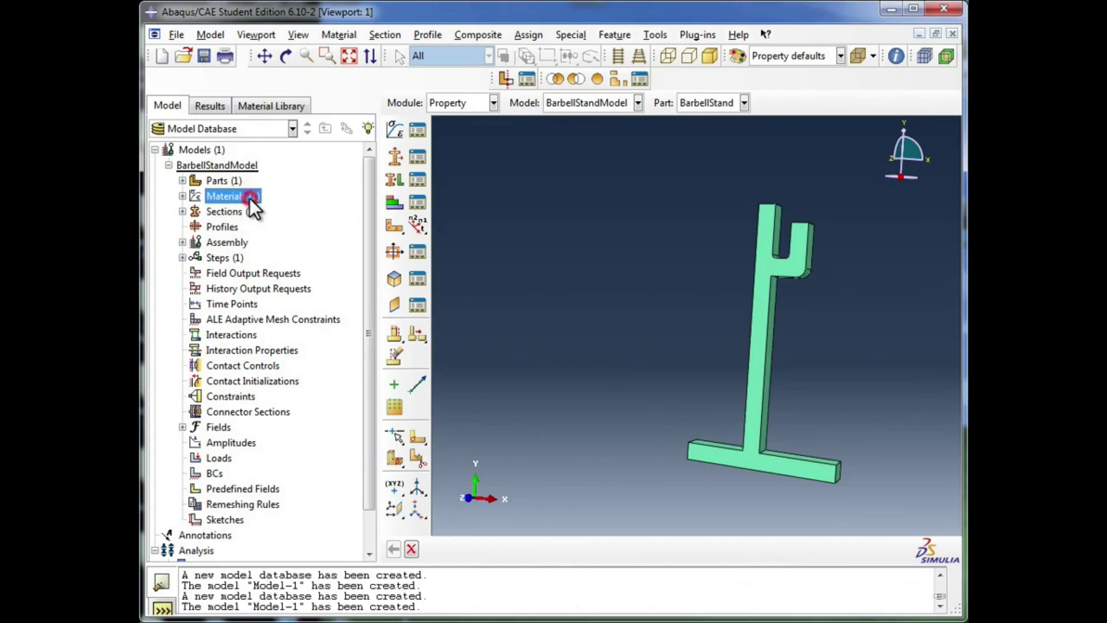
pyautogui.click(237, 211)
pyautogui.click(244, 198)
pyautogui.click(240, 210)
pyautogui.click(223, 226)
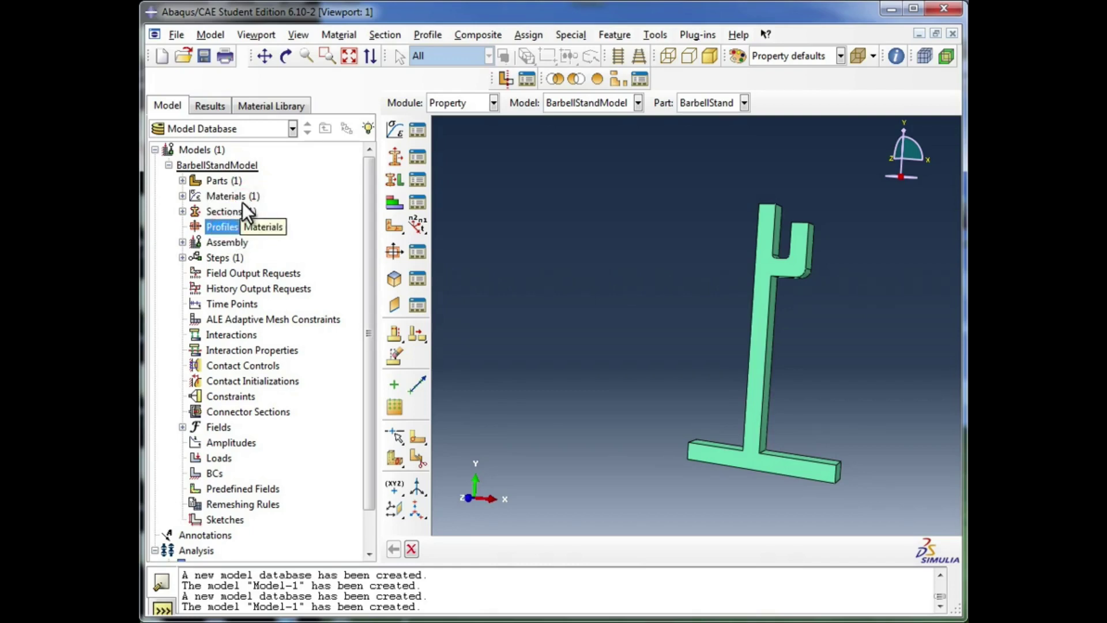
pyautogui.click(495, 102)
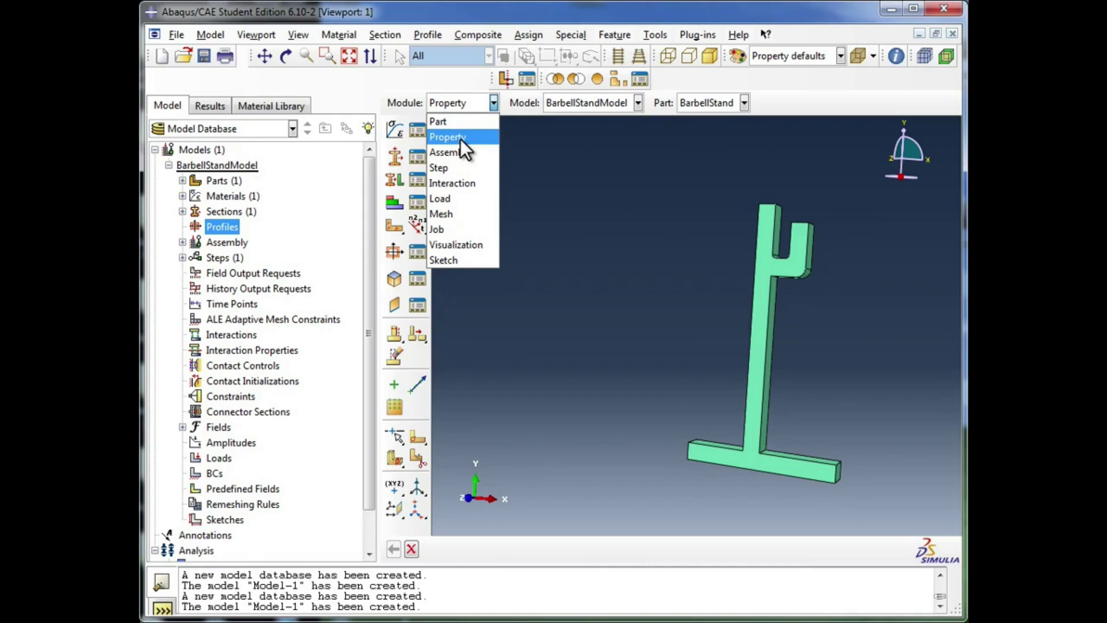
# Switch from Property to the Assembly module
pyautogui.click(231, 242)
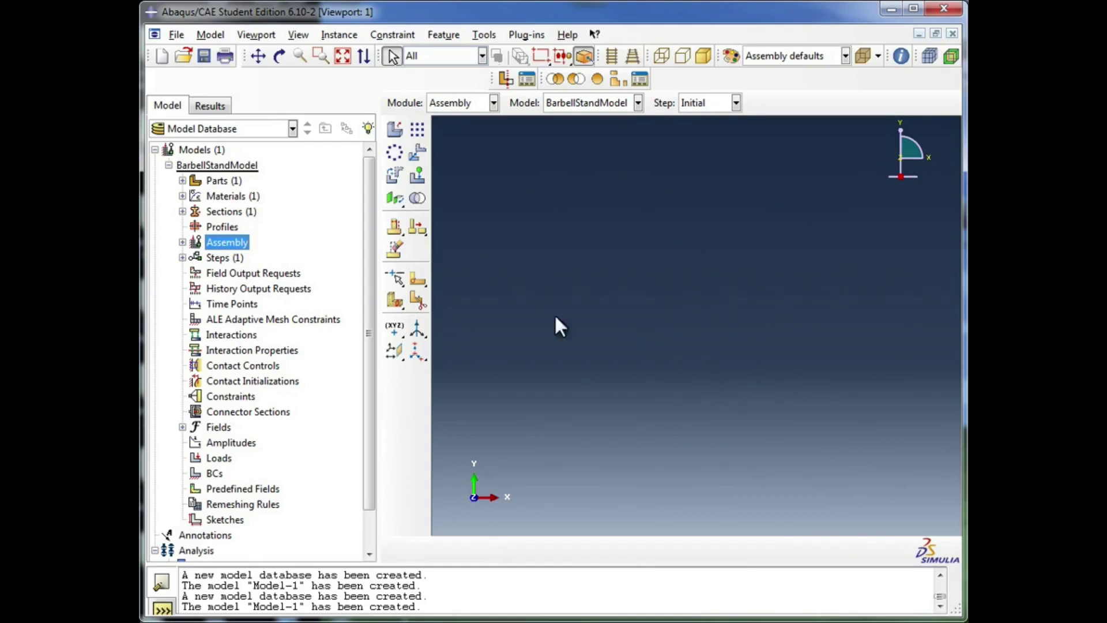
pyautogui.doubleClick(225, 181)
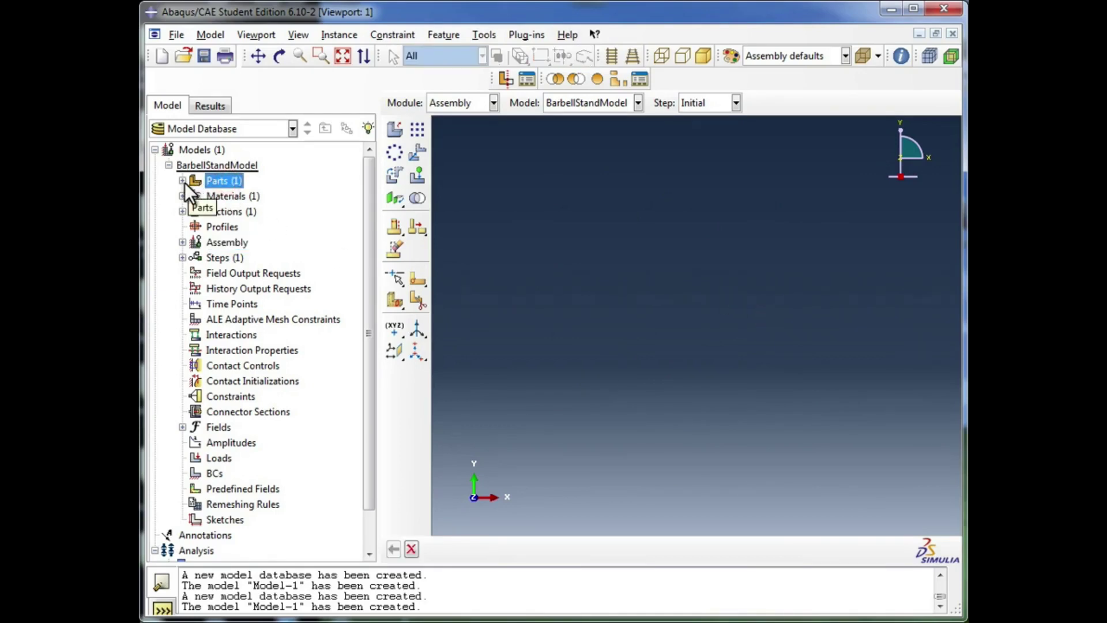
pyautogui.click(229, 241)
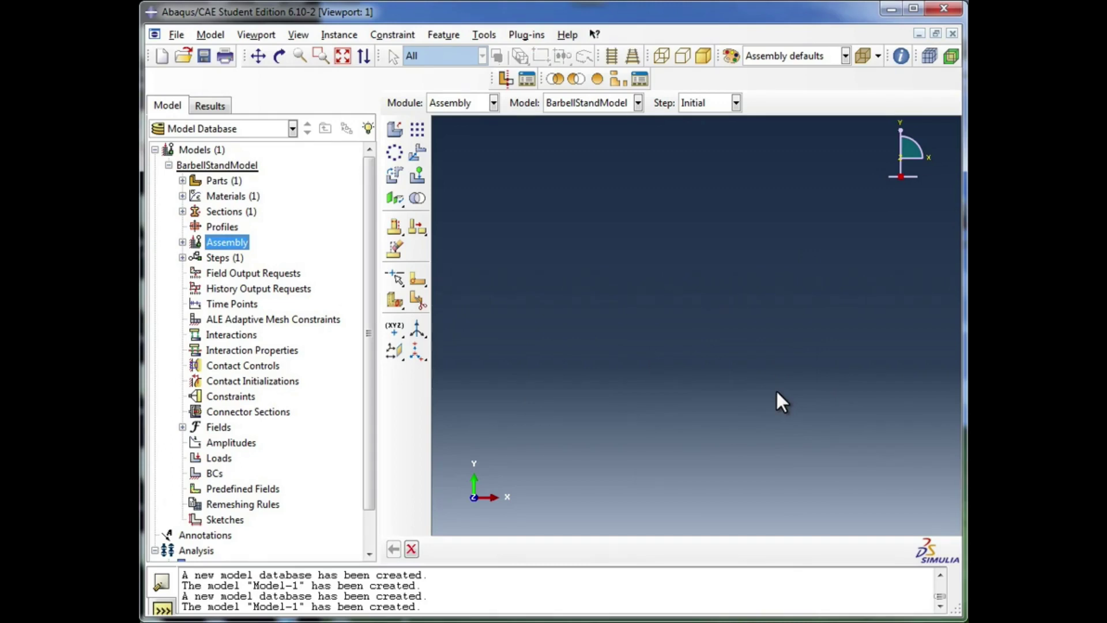
pyautogui.click(225, 181)
pyautogui.click(238, 243)
# Expand Assembly and review its empty Instances, Position Constraints and Sets entries
pyautogui.click(182, 243)
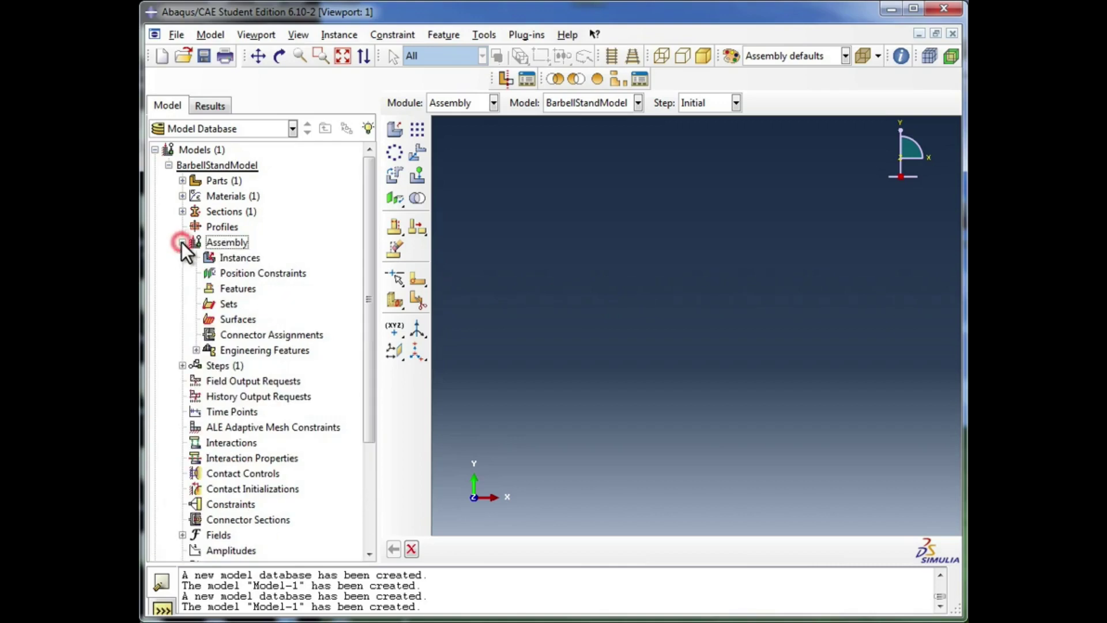
pyautogui.click(252, 258)
pyautogui.click(275, 269)
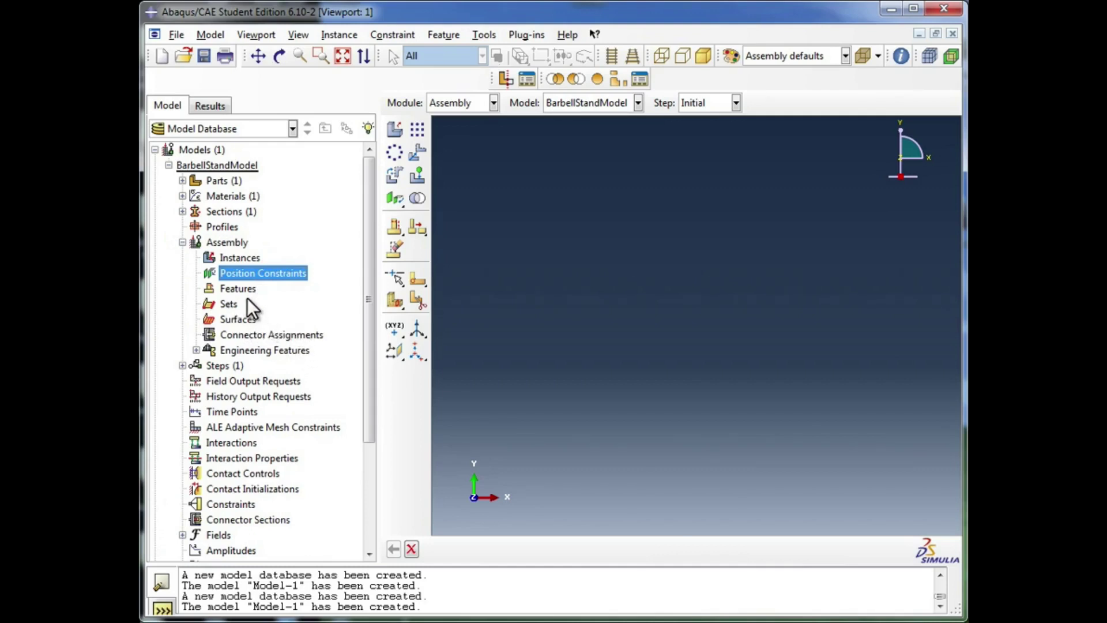
pyautogui.click(228, 305)
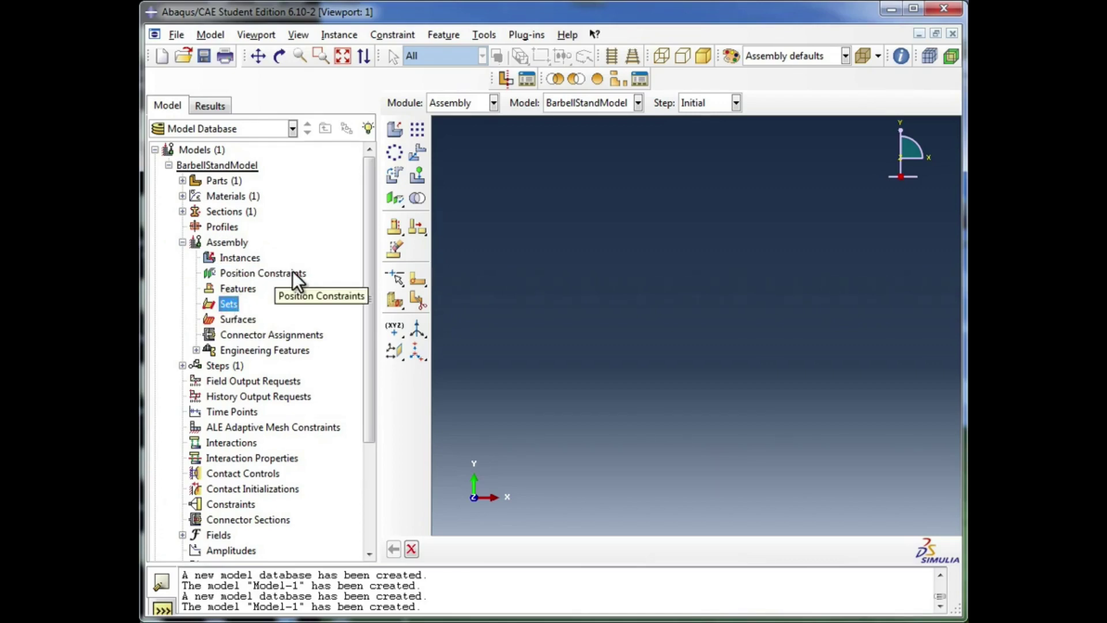
pyautogui.click(236, 258)
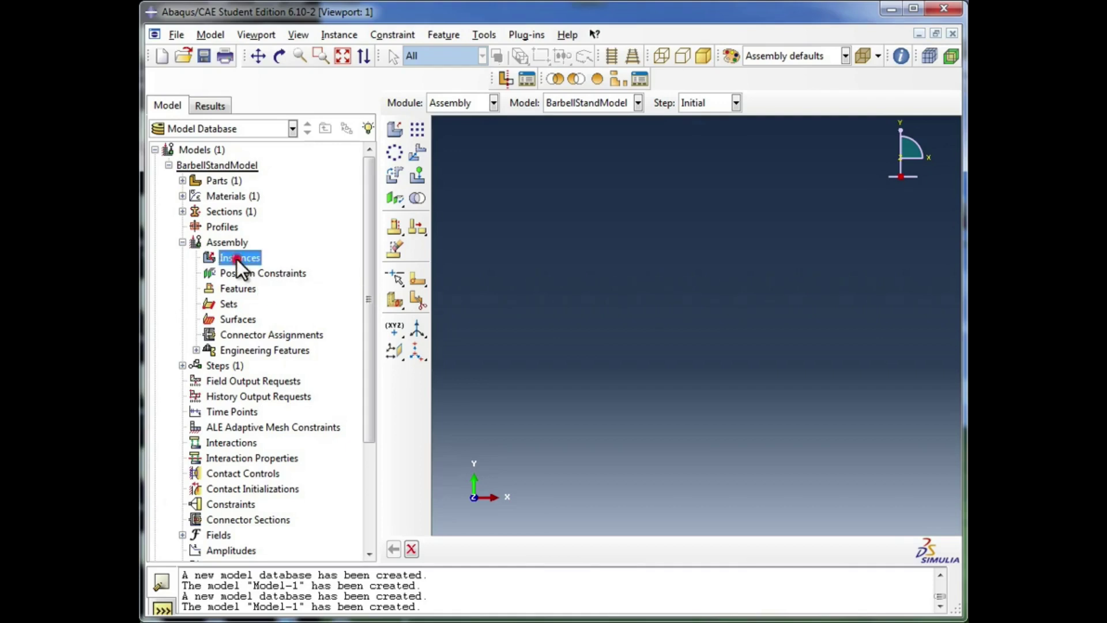
pyautogui.click(237, 271)
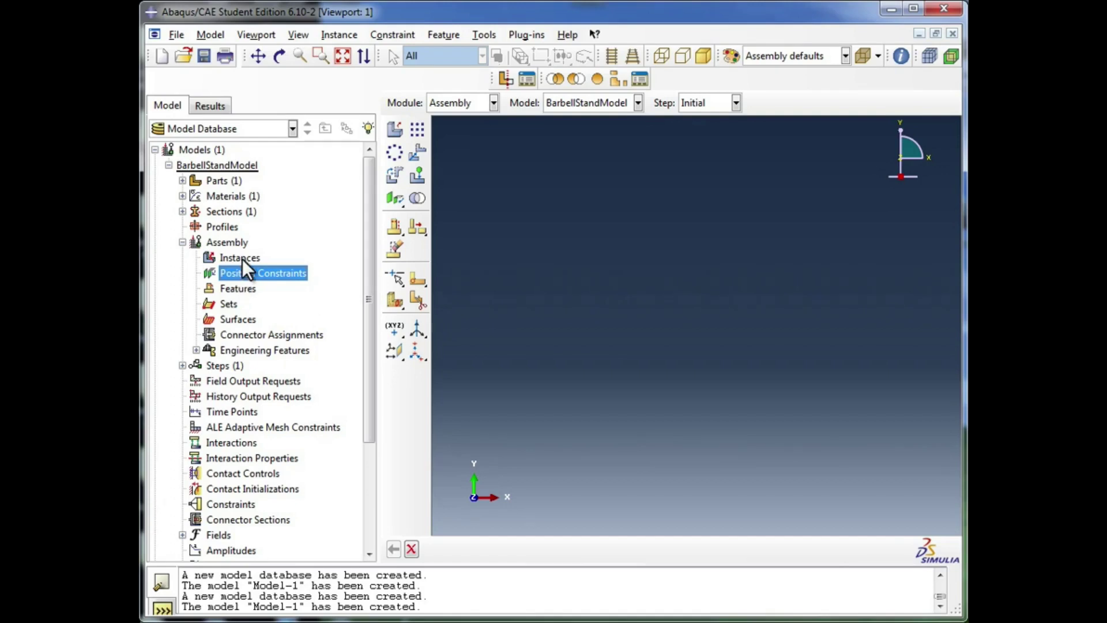
# In Create Instance, select the BarbellStand part with the Dependent (mesh on part) instance type
pyautogui.doubleClick(242, 258)
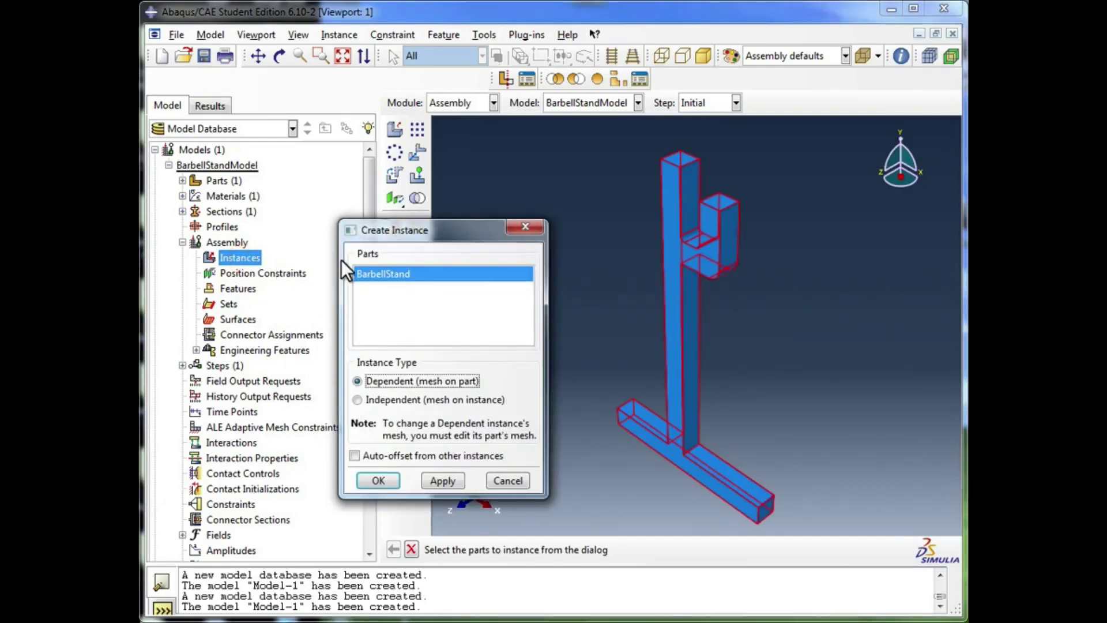
pyautogui.moveTo(438, 230); pyautogui.dragTo(489, 159)
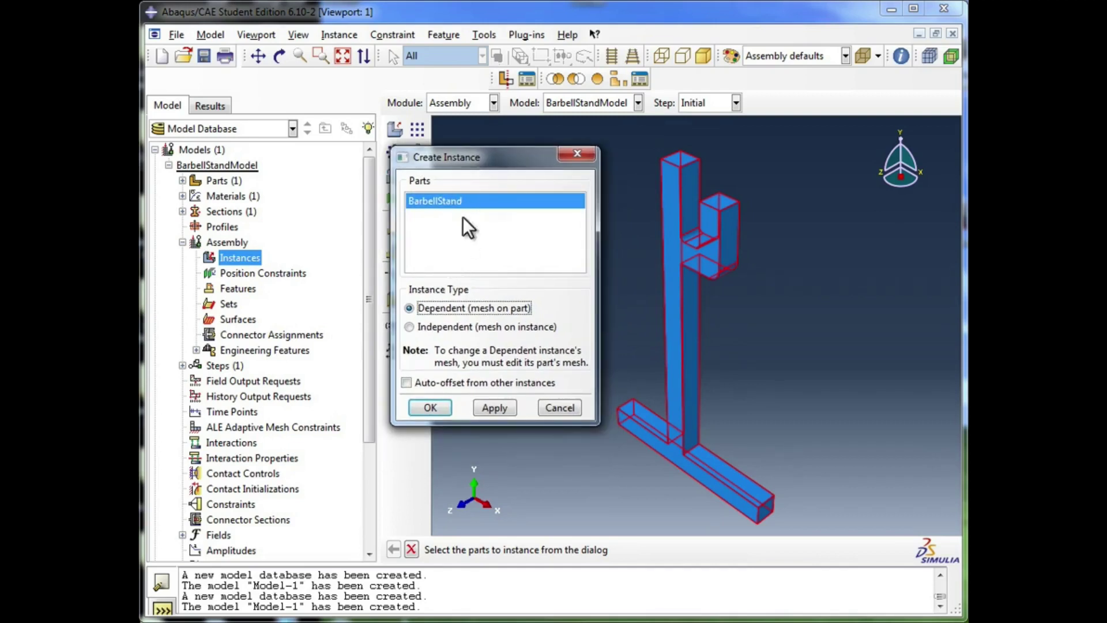
pyautogui.click(461, 210)
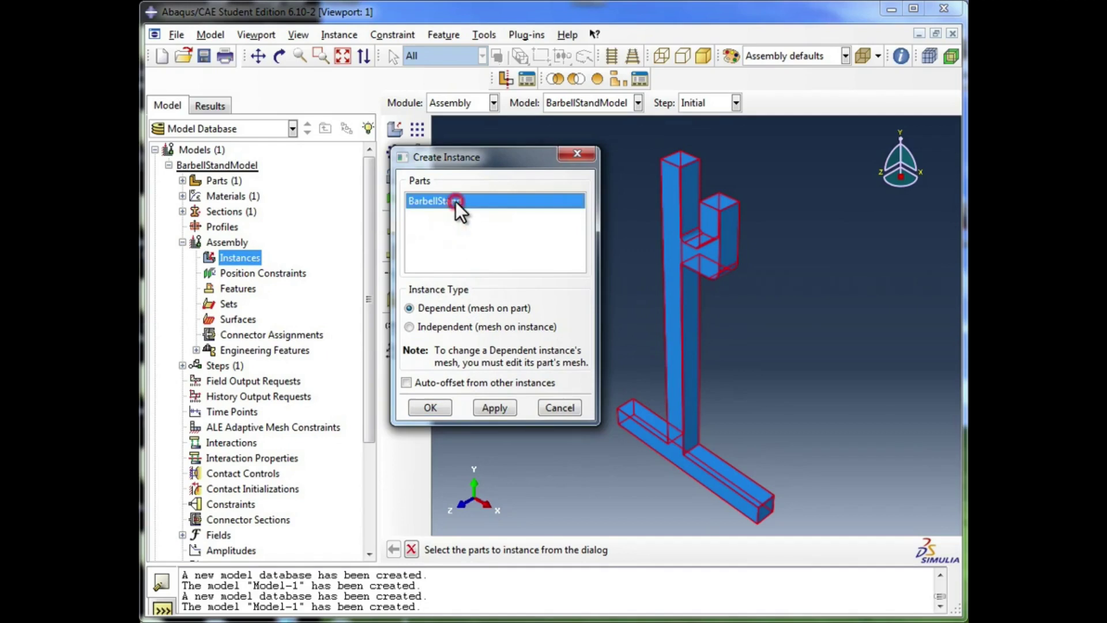
pyautogui.moveTo(479, 159); pyautogui.dragTo(366, 196)
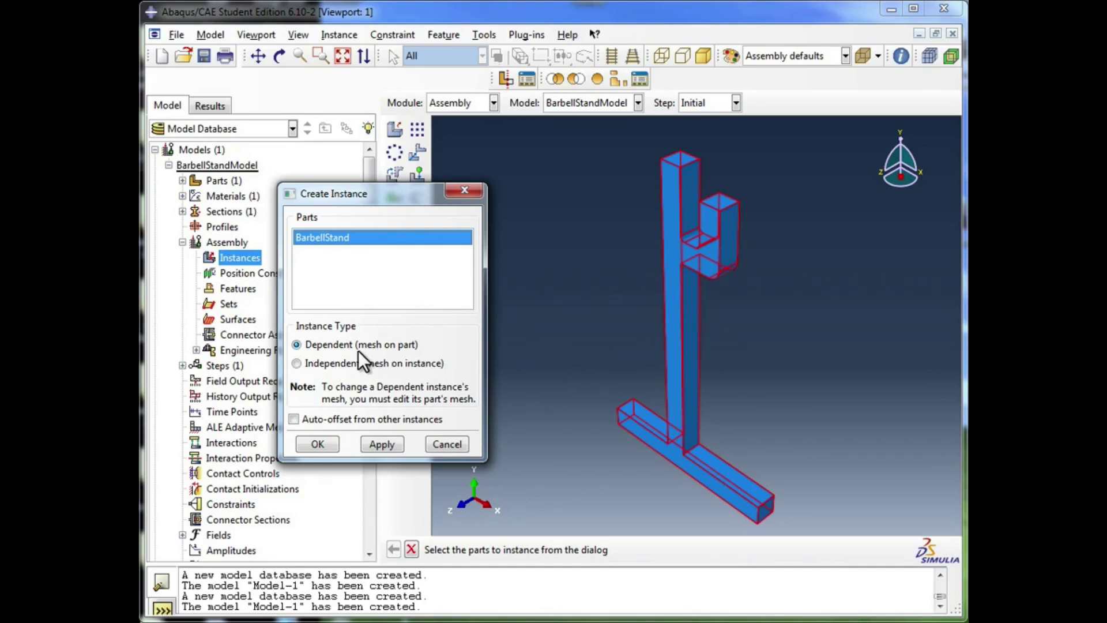
pyautogui.click(335, 346)
pyautogui.click(384, 345)
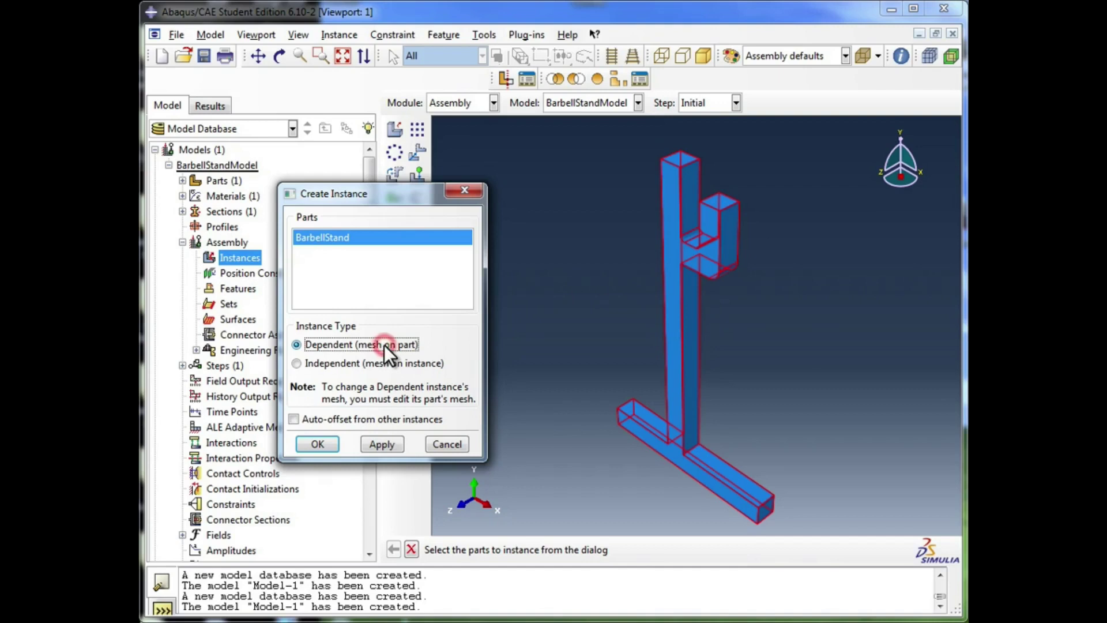
# Confirm creation of the dependent BarbellStand instance in the assembly
pyautogui.click(331, 441)
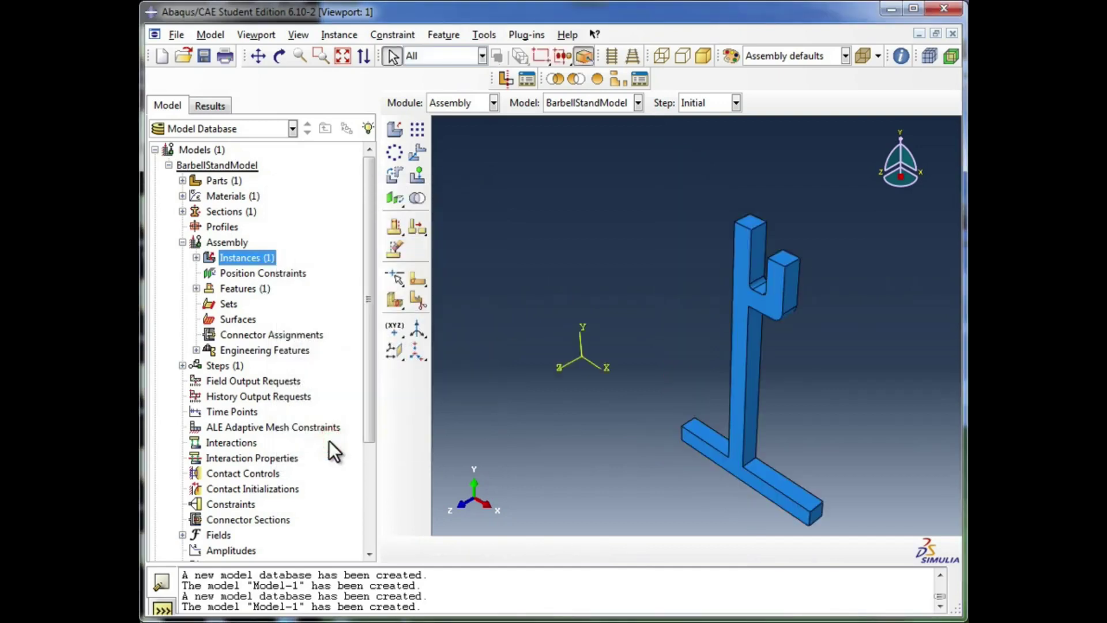
pyautogui.scroll(1, 661, 338)
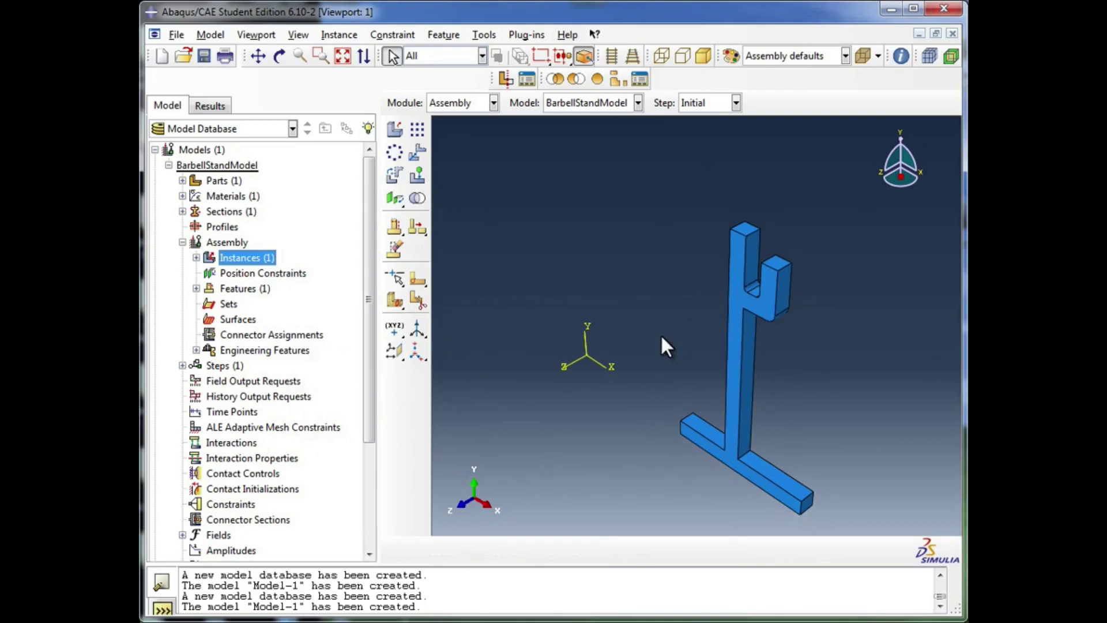
pyautogui.scroll(1, 736, 486)
pyautogui.scroll(1, 766, 413)
pyautogui.scroll(-1, 766, 413)
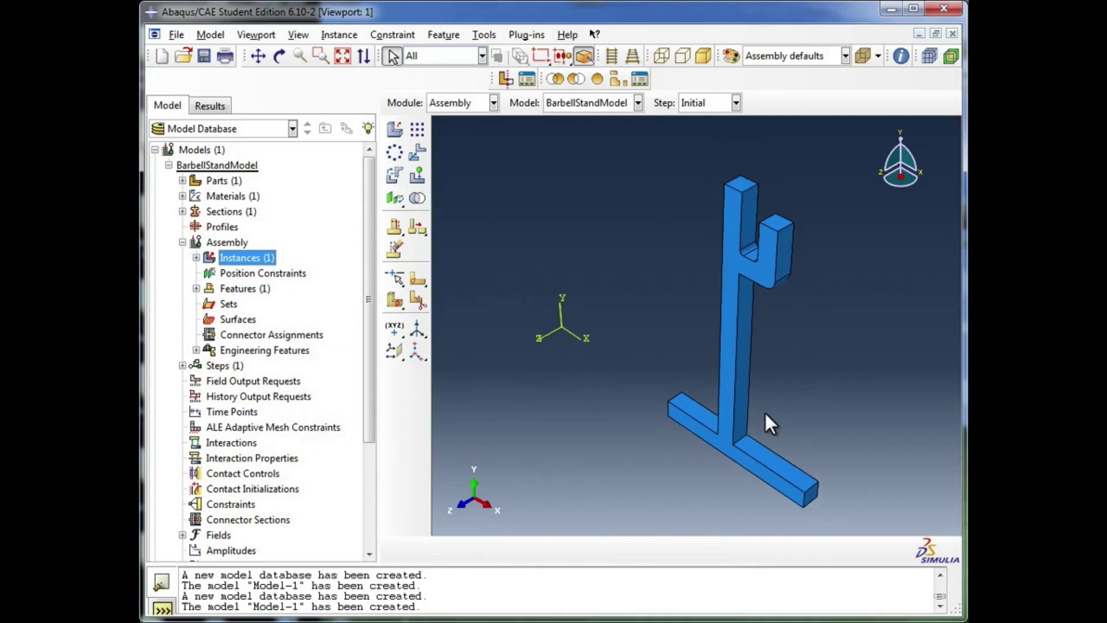
# Inspect BarbellStand-1 and Datum csys-1 in the tree, then collapse the Assembly contents
pyautogui.click(196, 257)
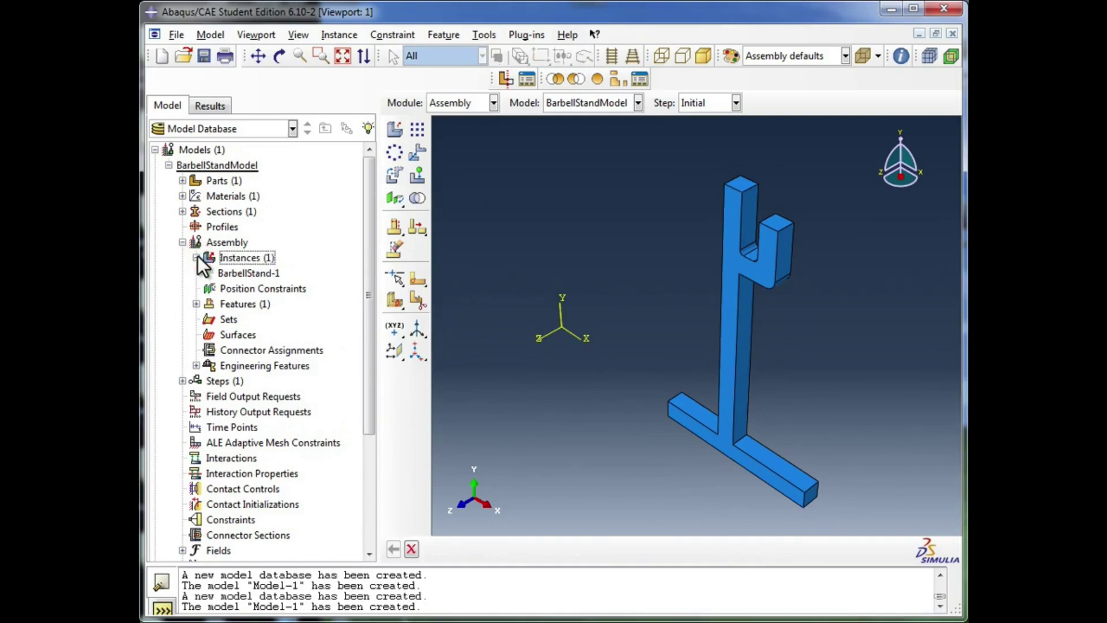
pyautogui.click(197, 257)
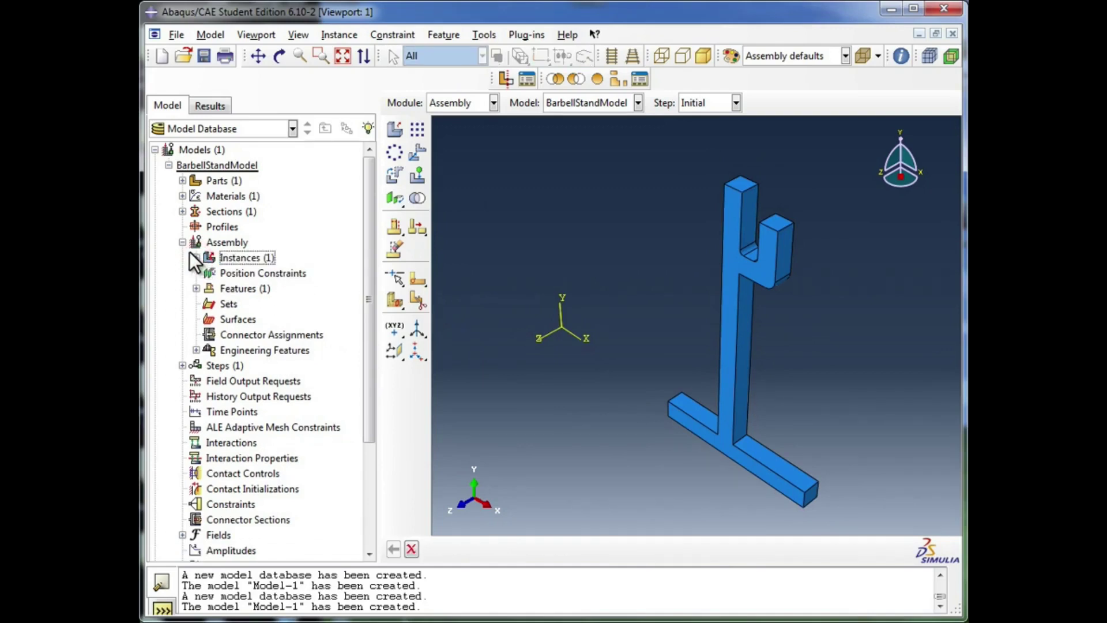
pyautogui.click(196, 288)
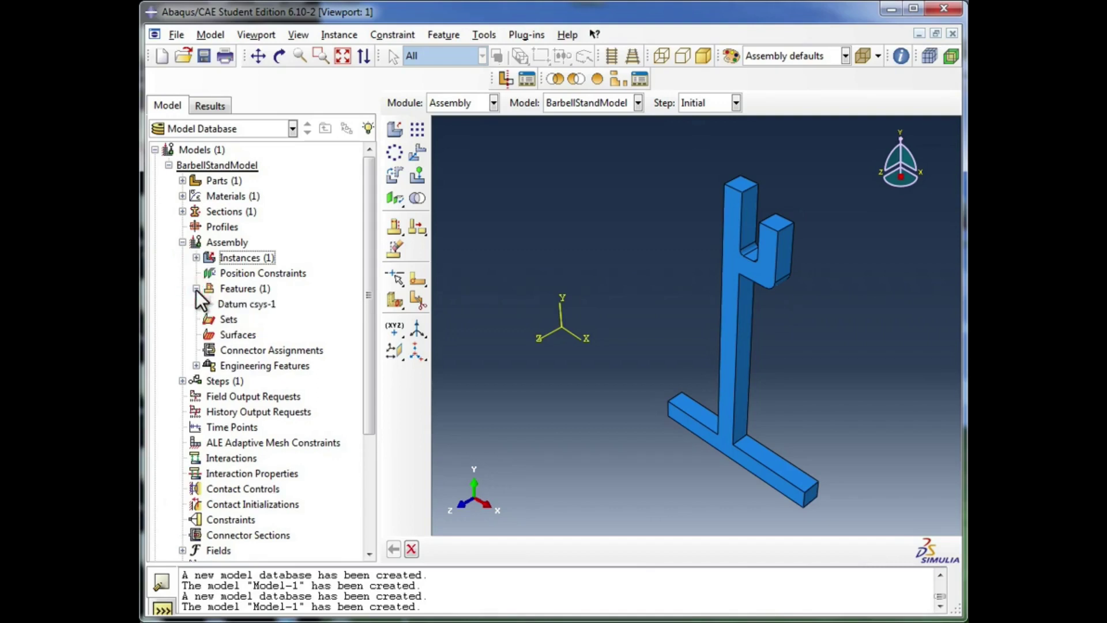
pyautogui.click(261, 304)
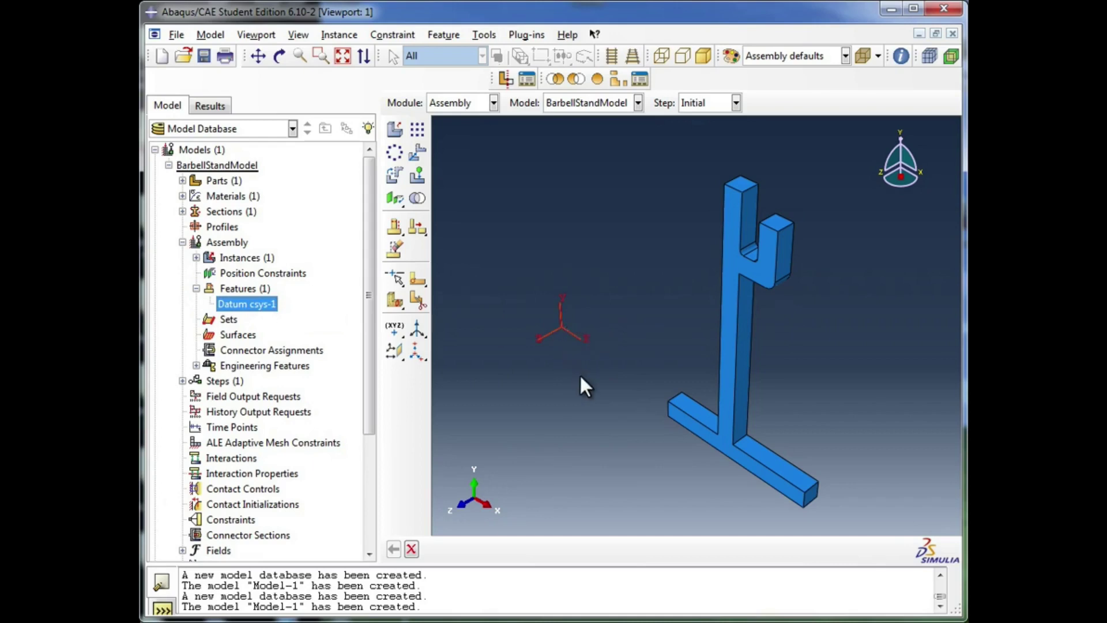
pyautogui.click(197, 289)
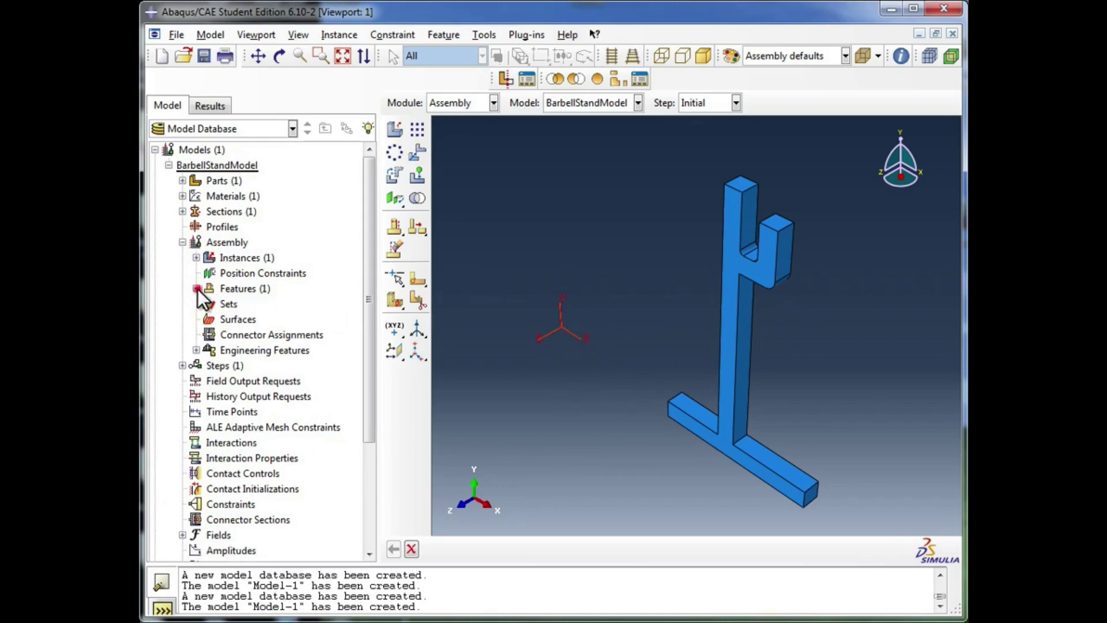
pyautogui.click(182, 243)
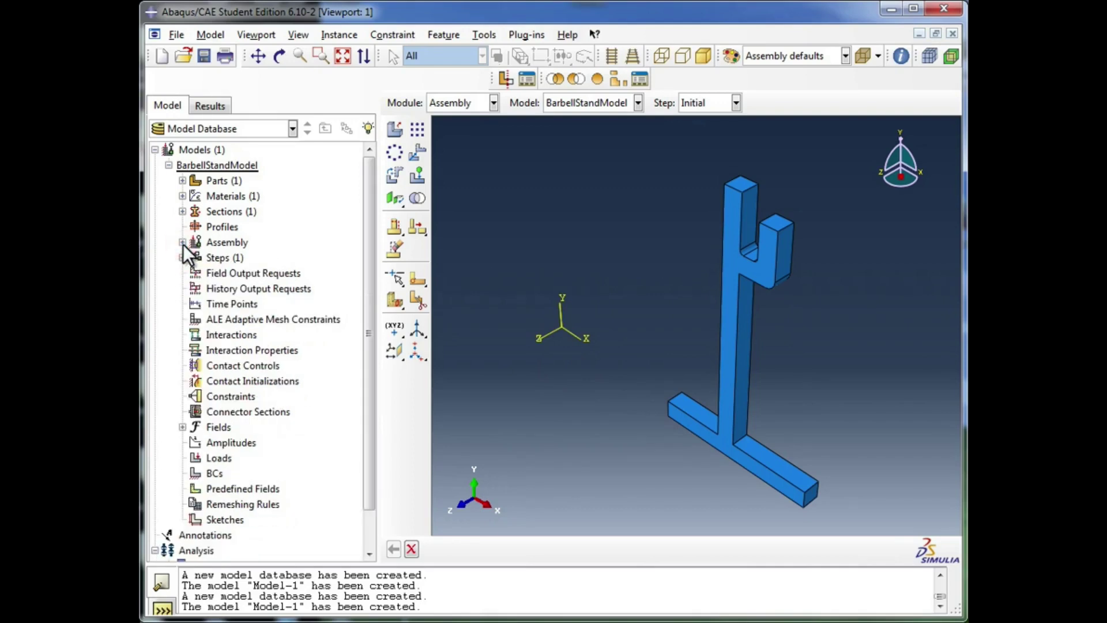